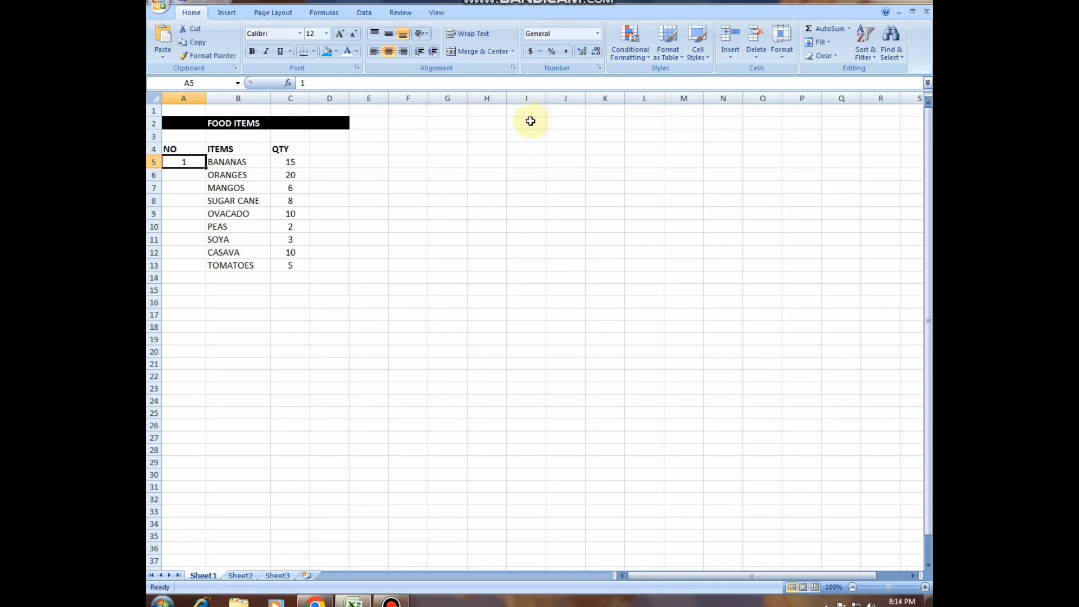
Enter 2, 3 and 4 in cells A6, A7 and A8 below the existing 1.
click(190, 173)
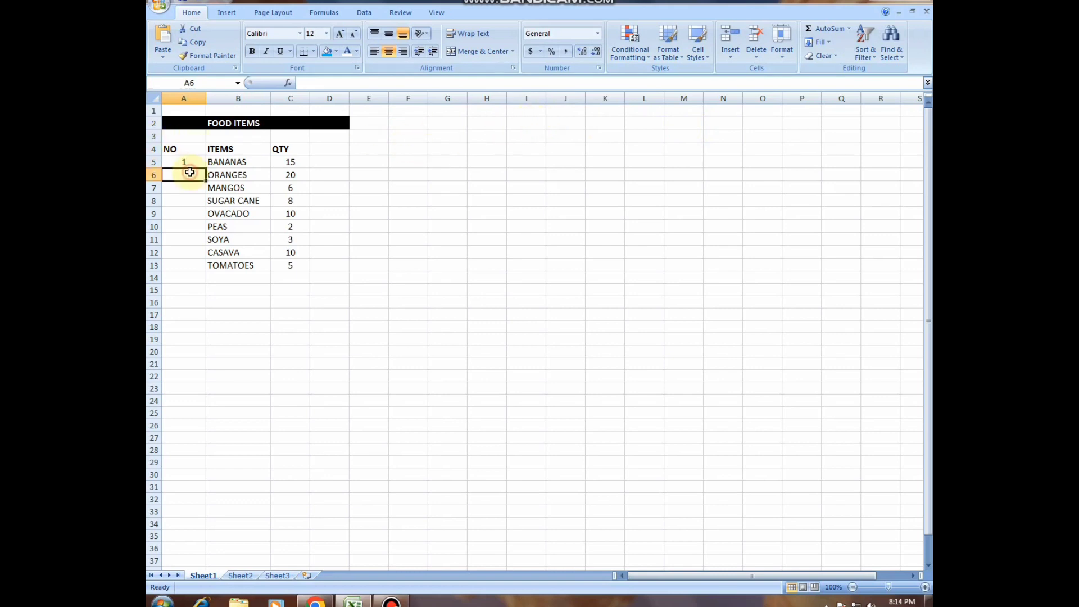
text(2)
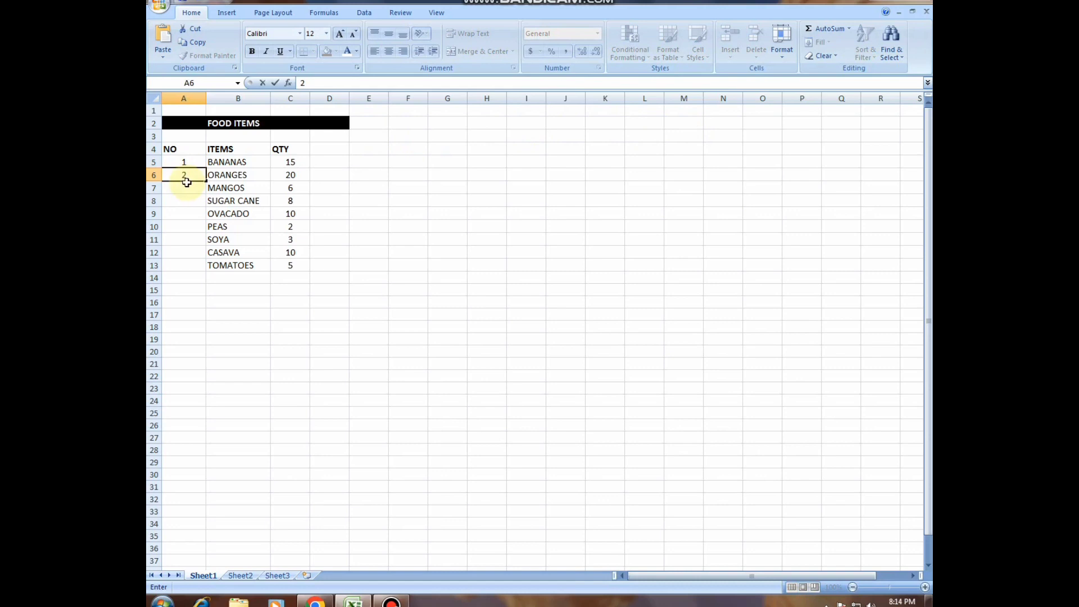
click(183, 185)
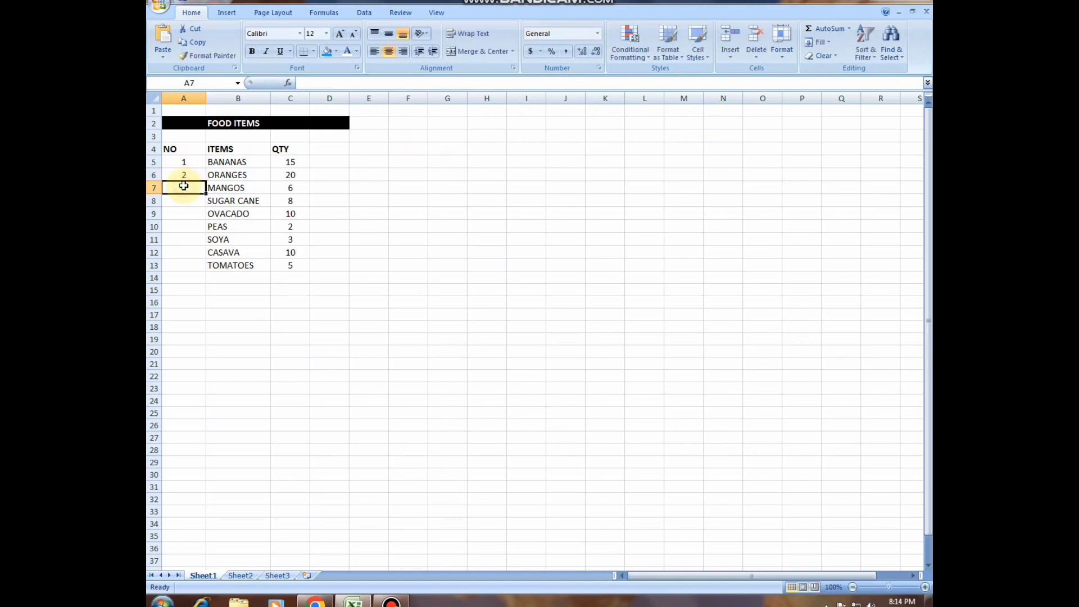
text(3)
click(190, 198)
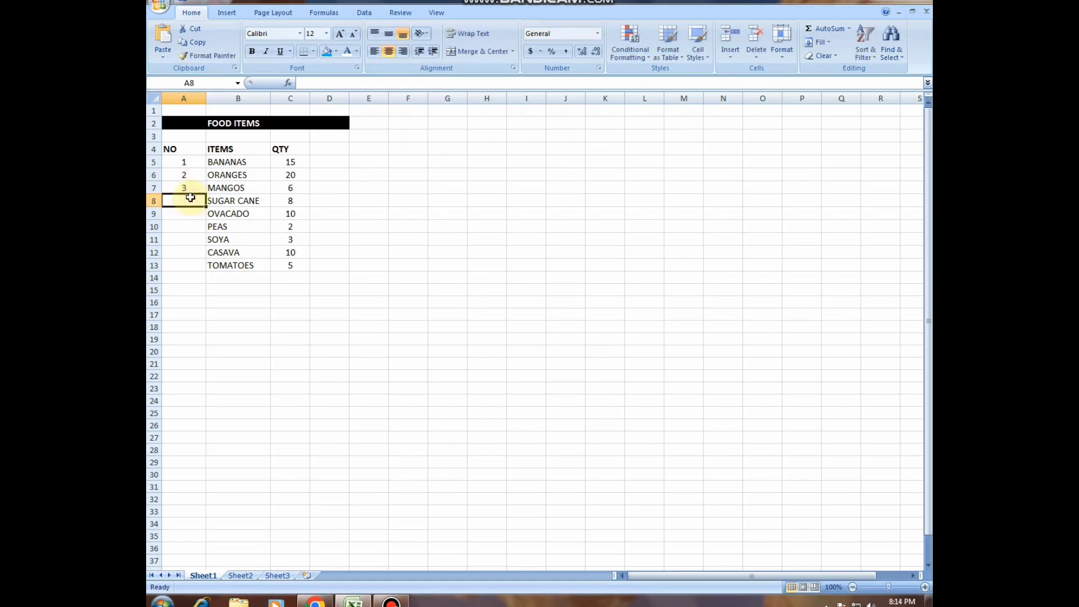
text(4)
click(187, 212)
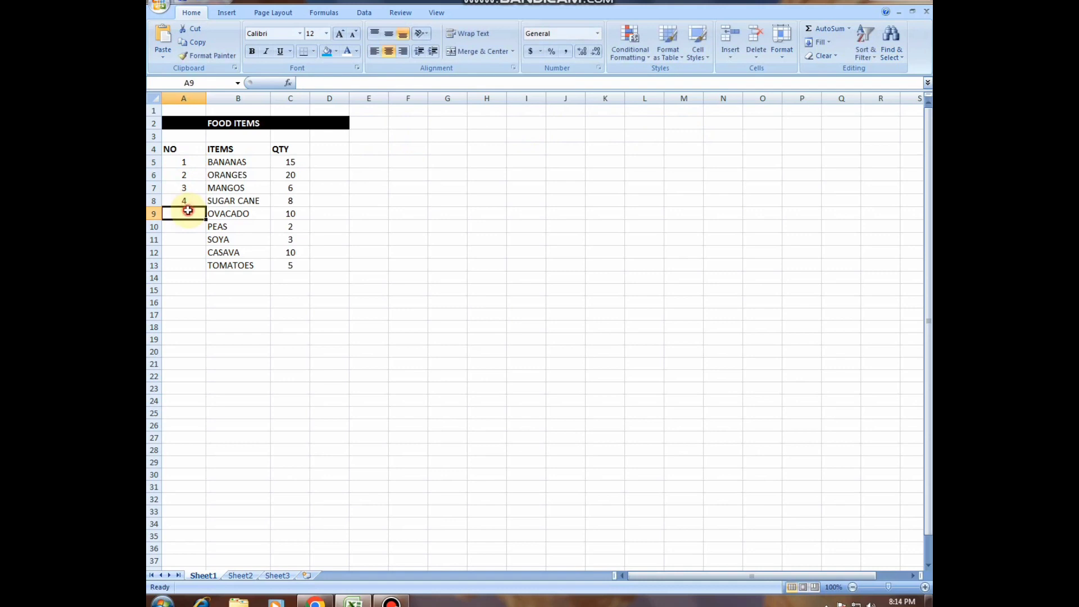
Delete the numbers in A5:A8 and re-enter 1 in cell A5.
click(182, 163)
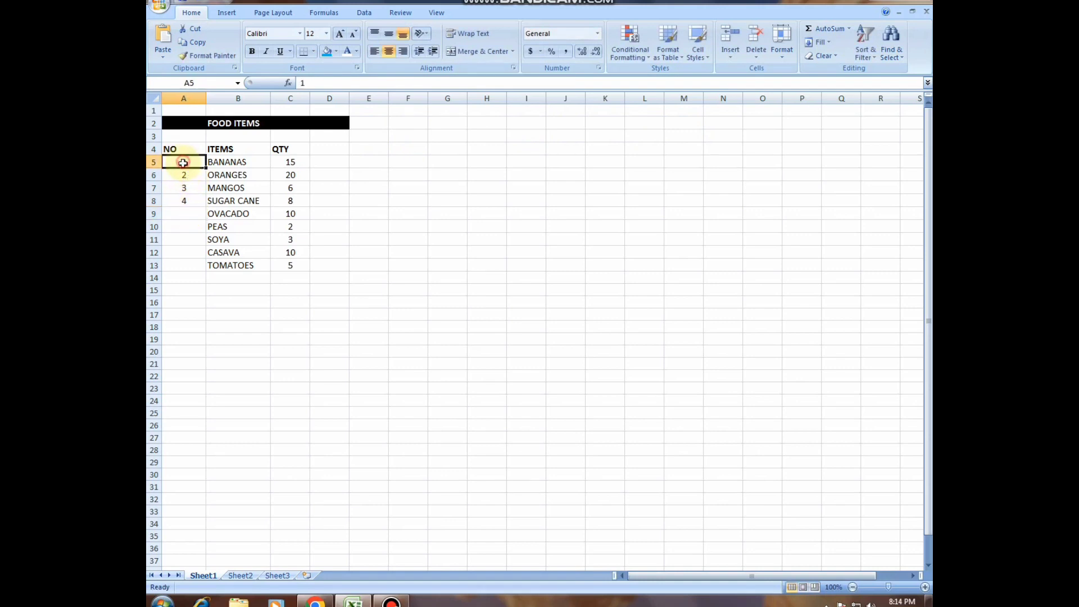
drag(183, 162, 195, 199)
key(Delete)
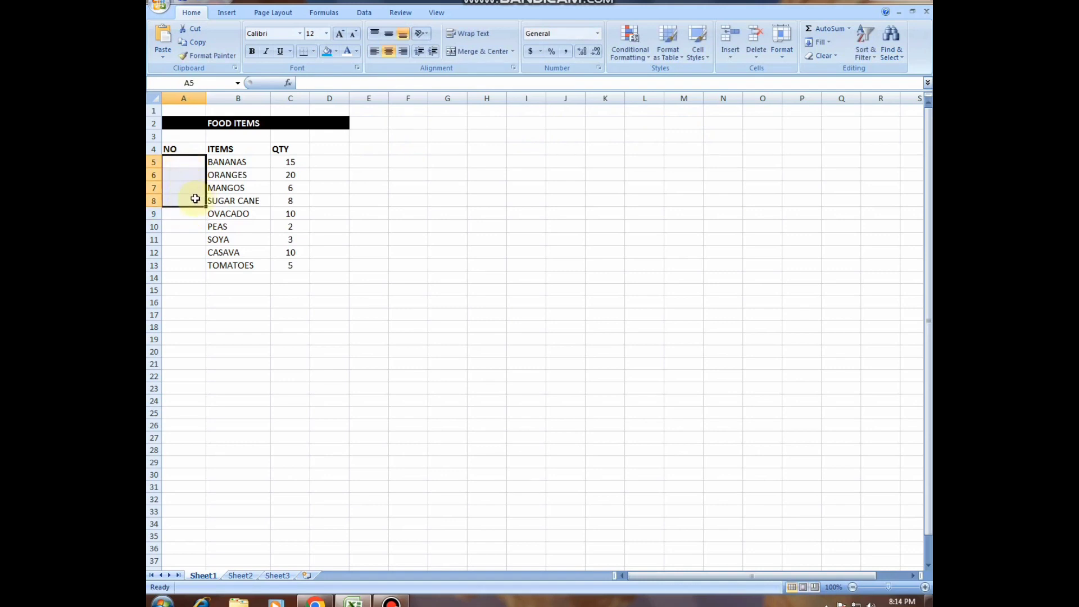
click(181, 163)
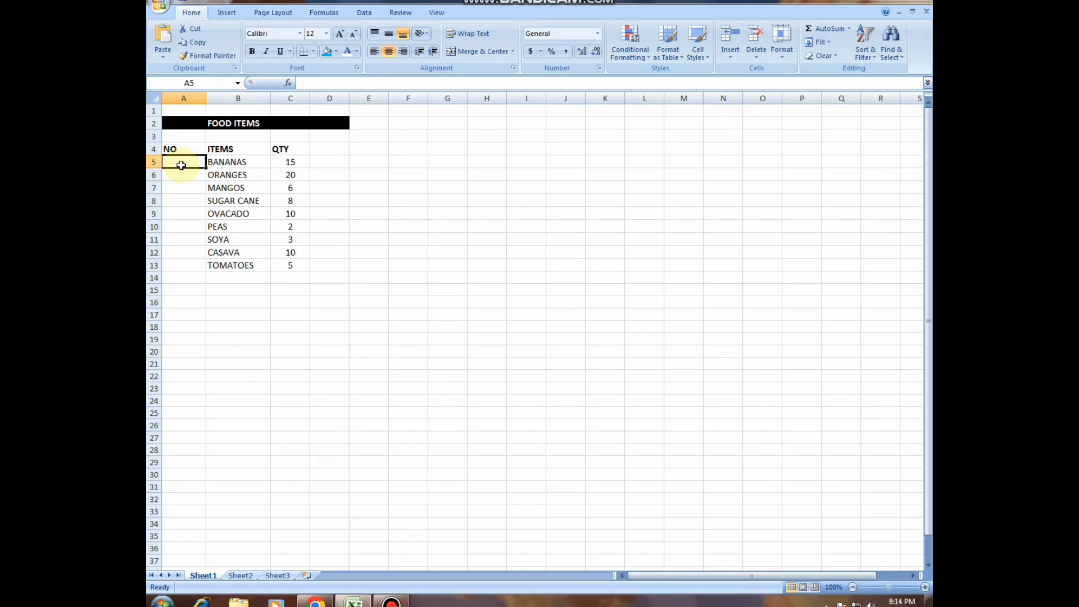
text(1)
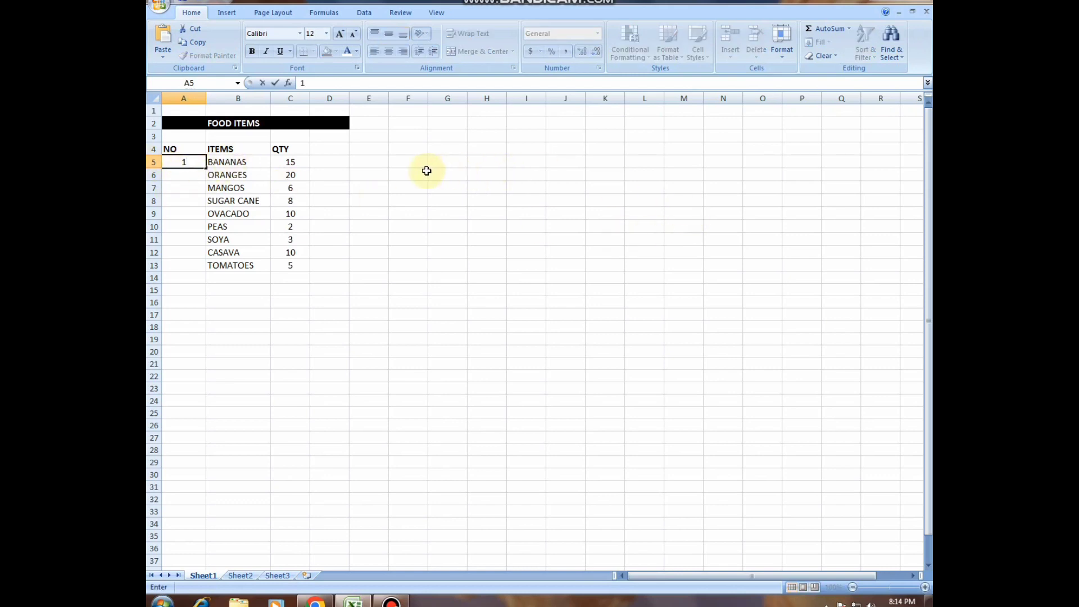
click(403, 174)
click(194, 168)
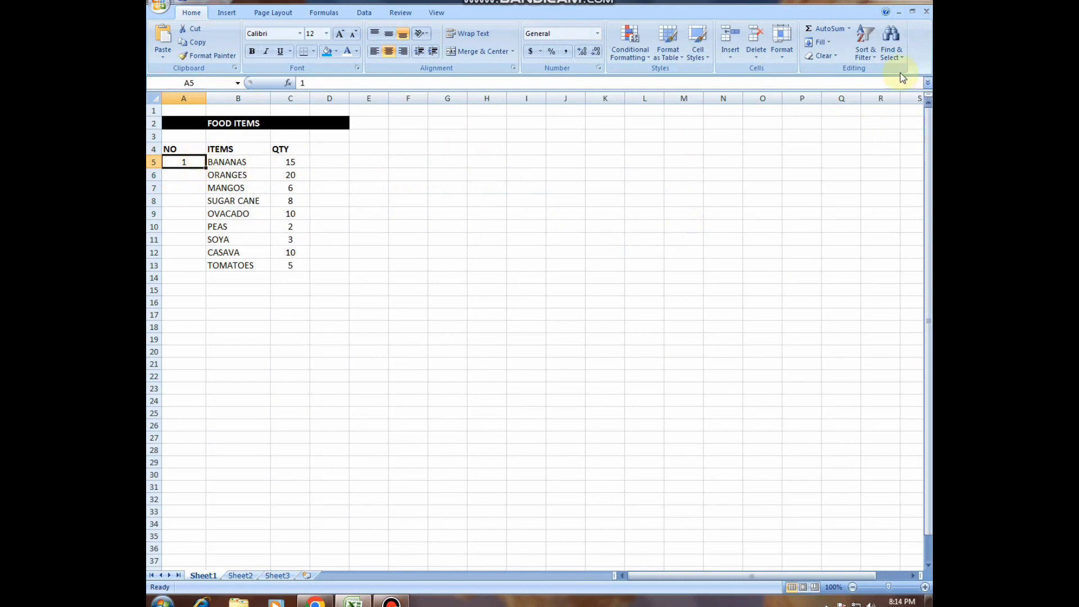
Set up a Fill Series in columns with step 1 and stop value 13.
click(829, 45)
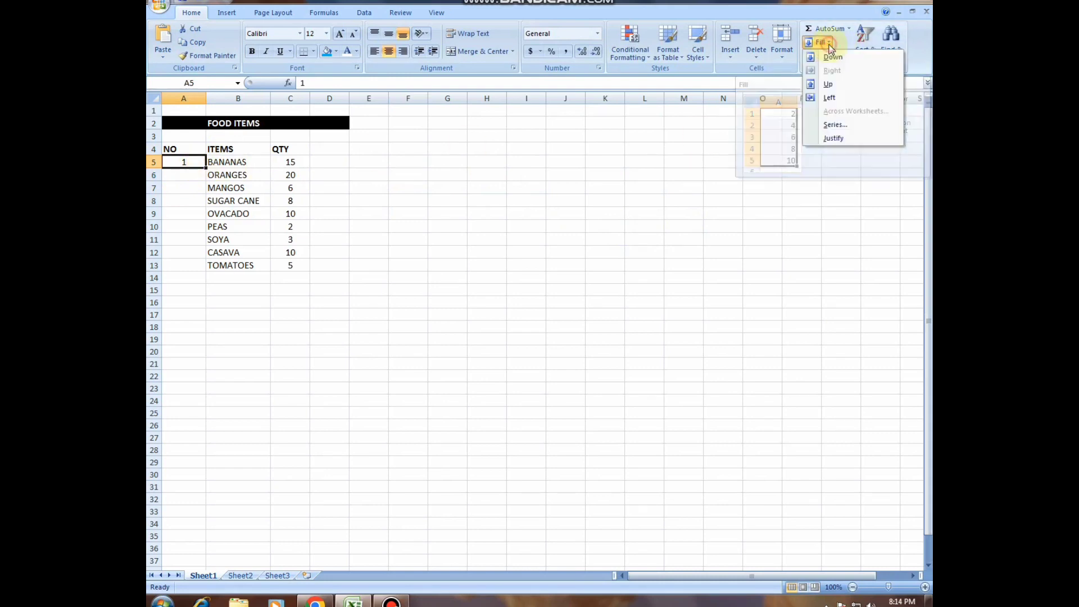
click(831, 125)
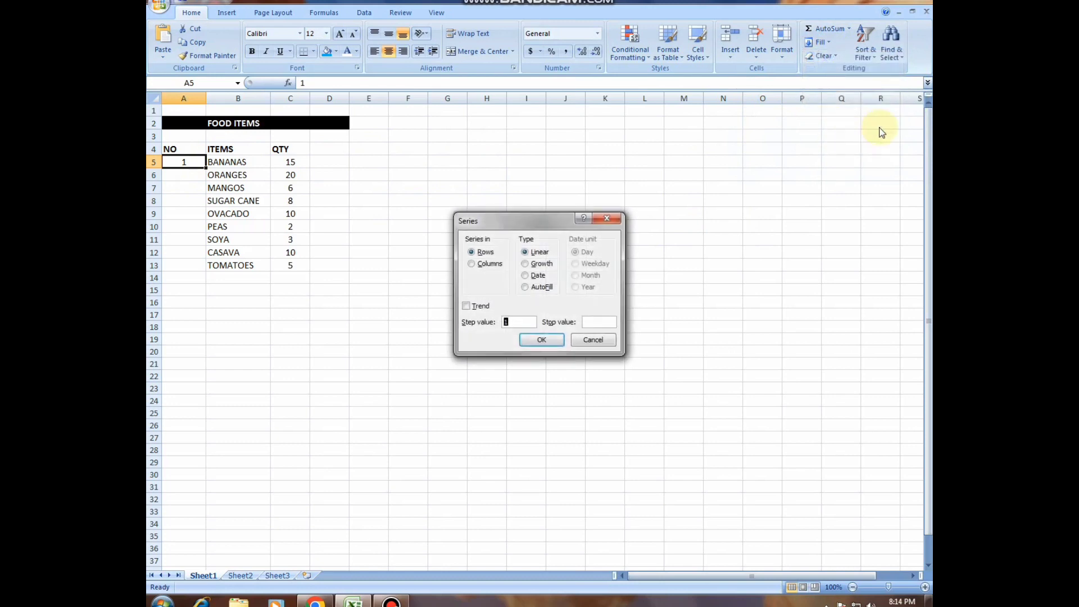
click(470, 265)
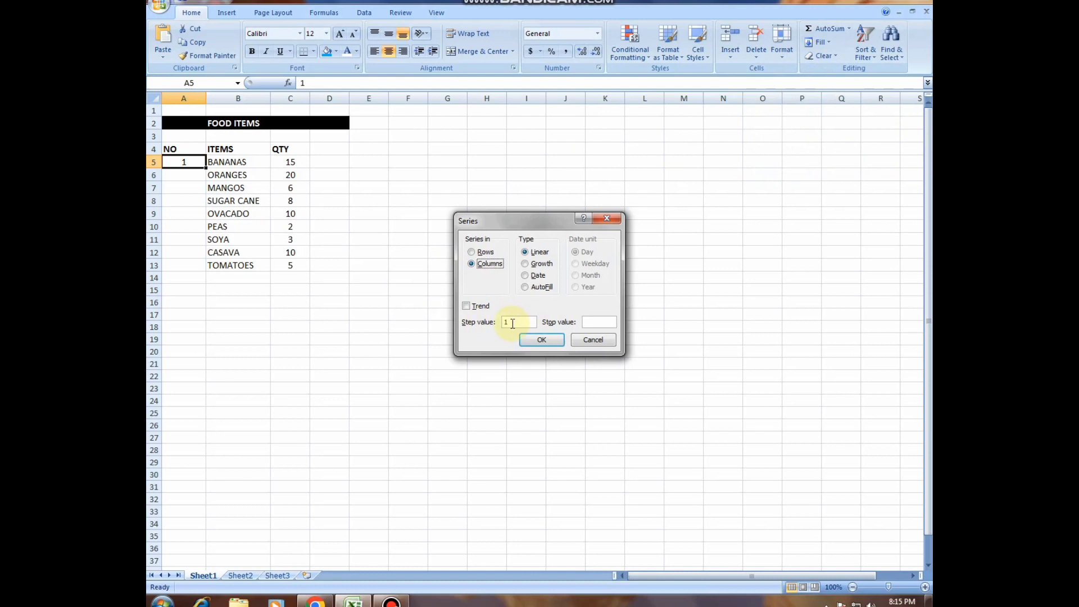
click(592, 321)
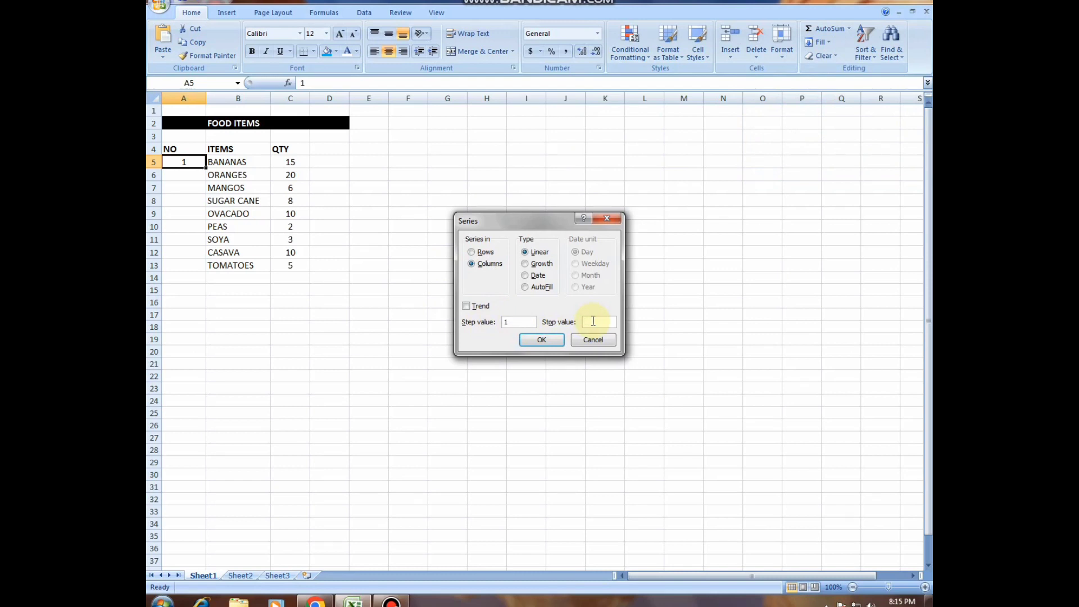
text(20)
text(0)
key(BackSpace)
key(BackSpace)
text(1)
text(3)
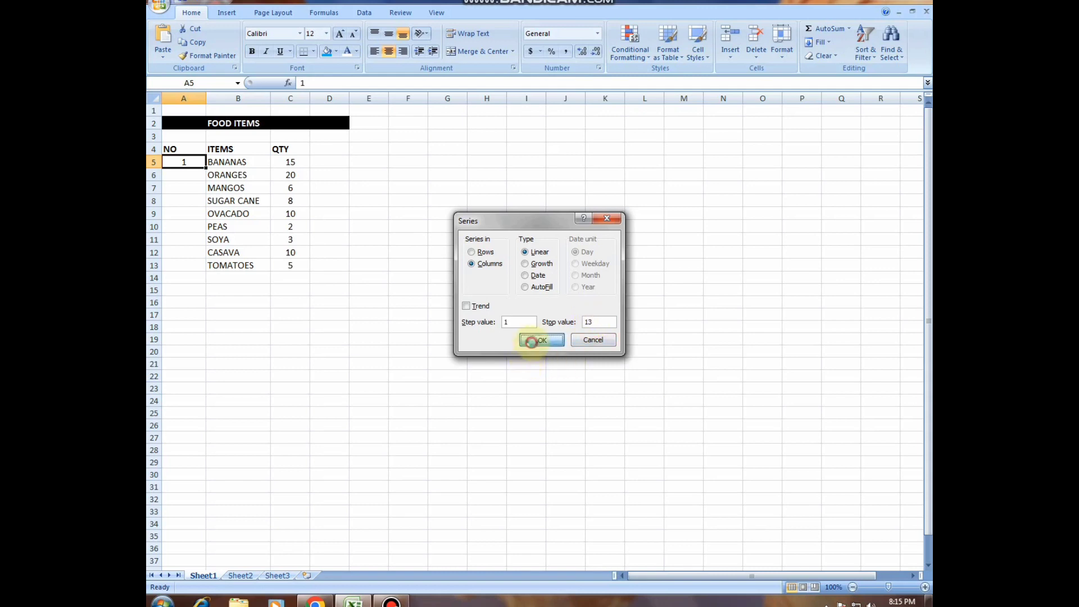
Apply the series, then delete the resulting 1–13 numbers from A5:A17.
click(532, 342)
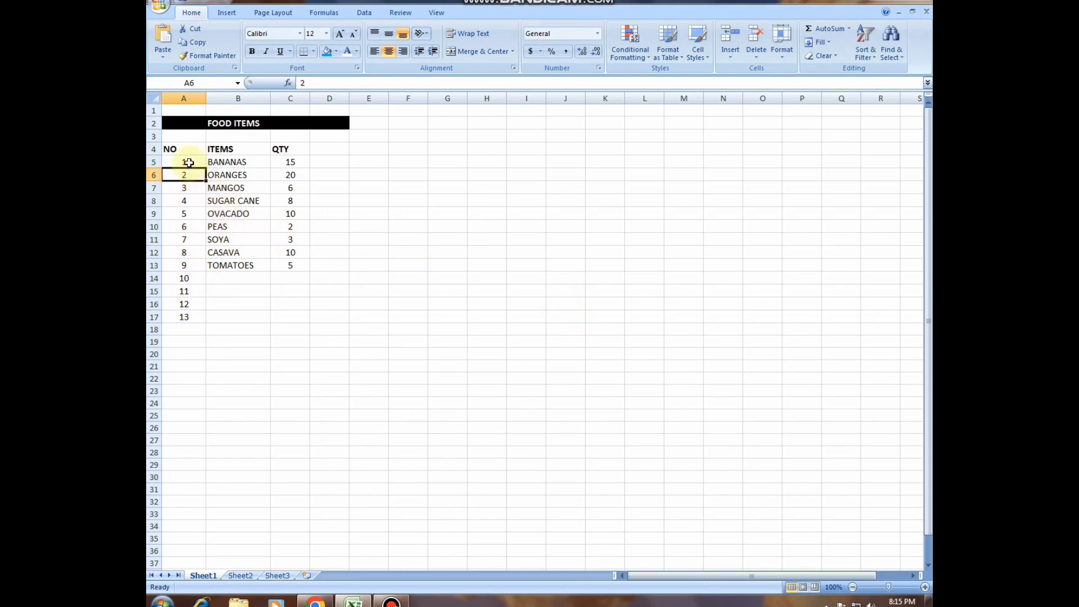
drag(185, 164, 182, 315)
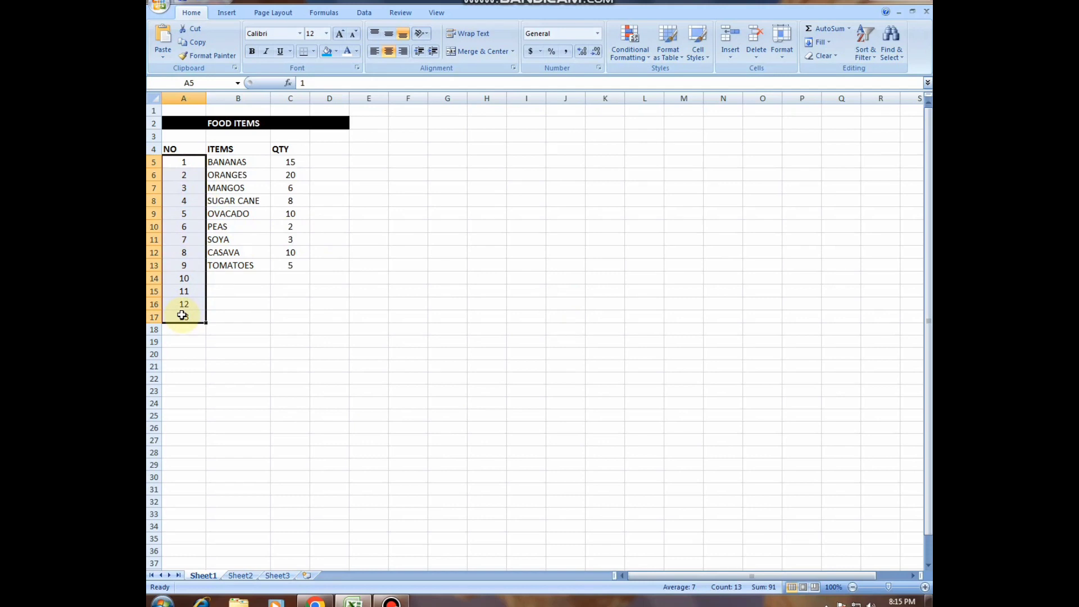
key(Delete)
Enter 1 in A5 and 2 in A6.
click(185, 165)
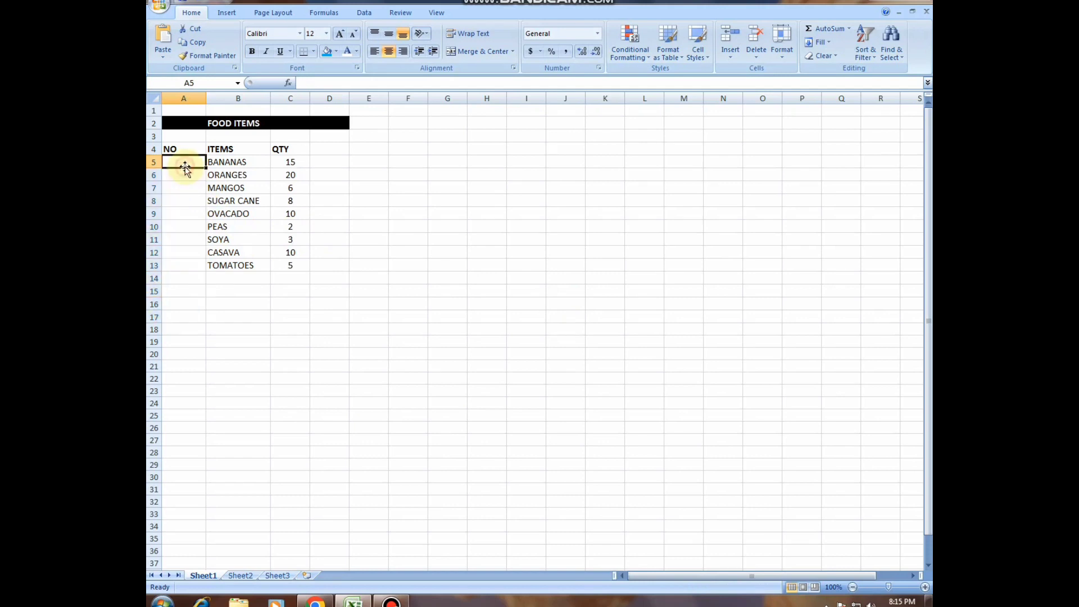
text(1)
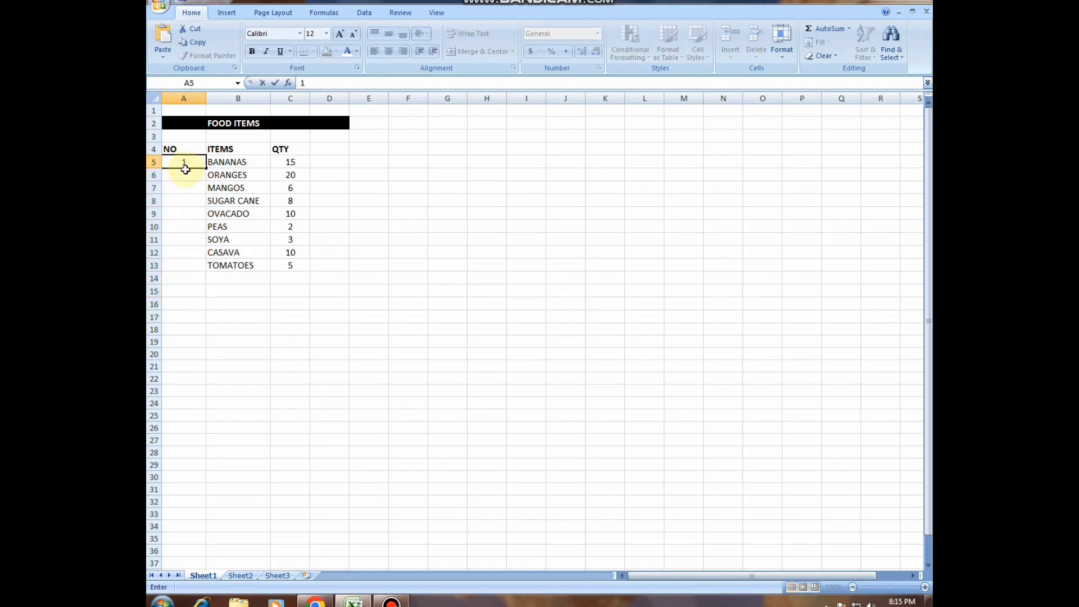
key(Return)
text(2)
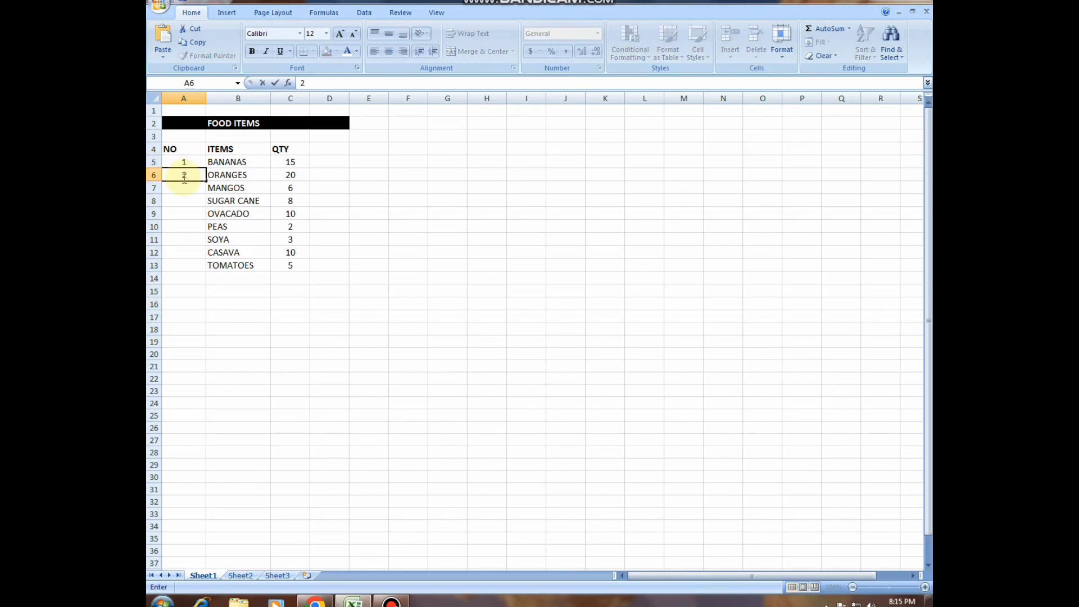
click(190, 160)
Select A5:A6 and drag the fill handle down to A13, numbering 1–9.
drag(190, 161, 186, 173)
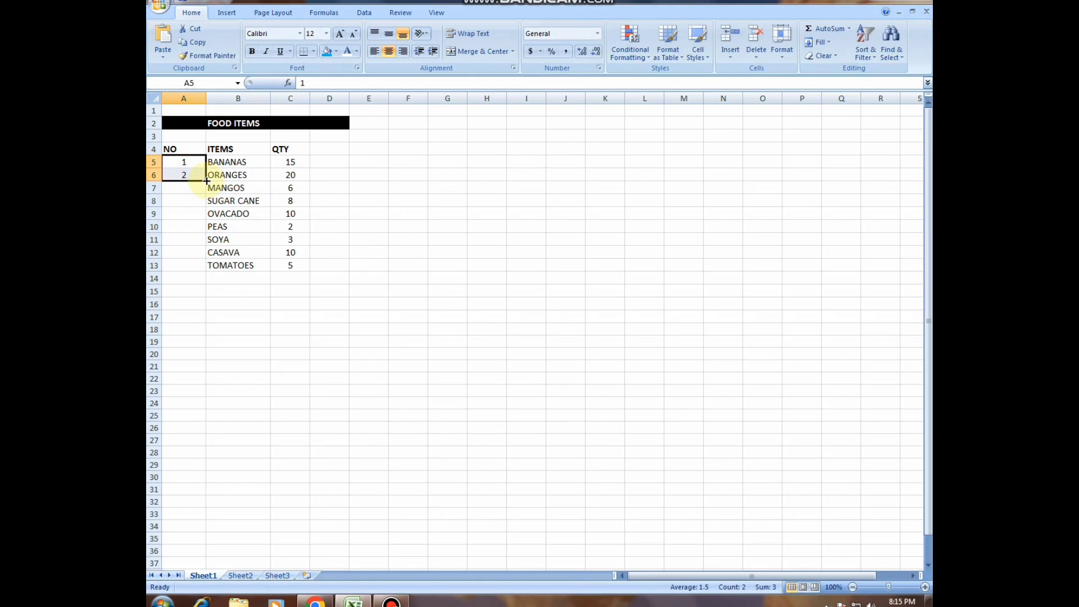
drag(205, 180, 198, 266)
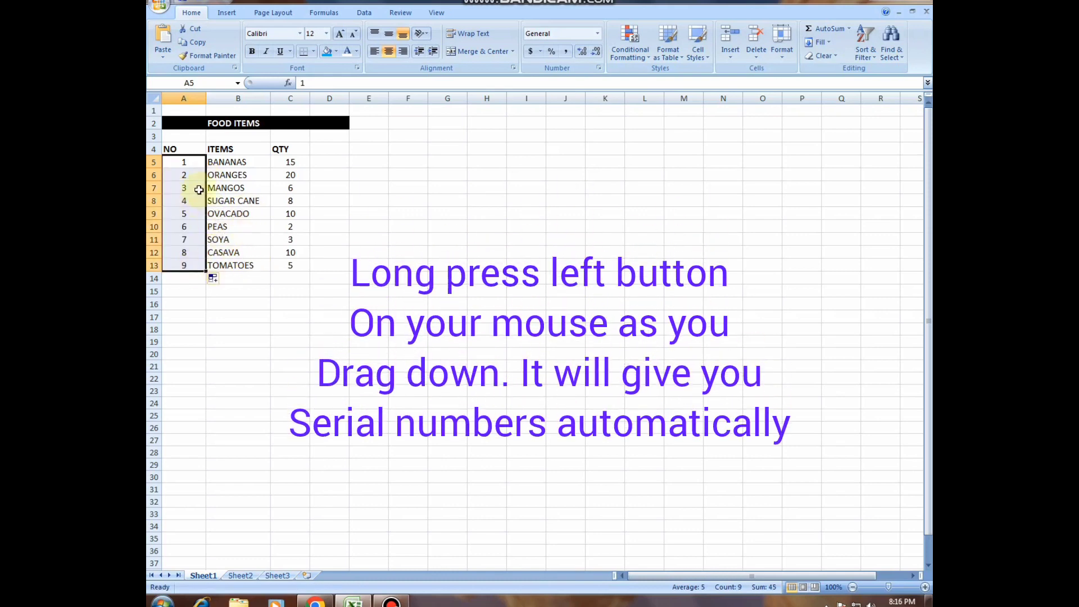
click(354, 197)
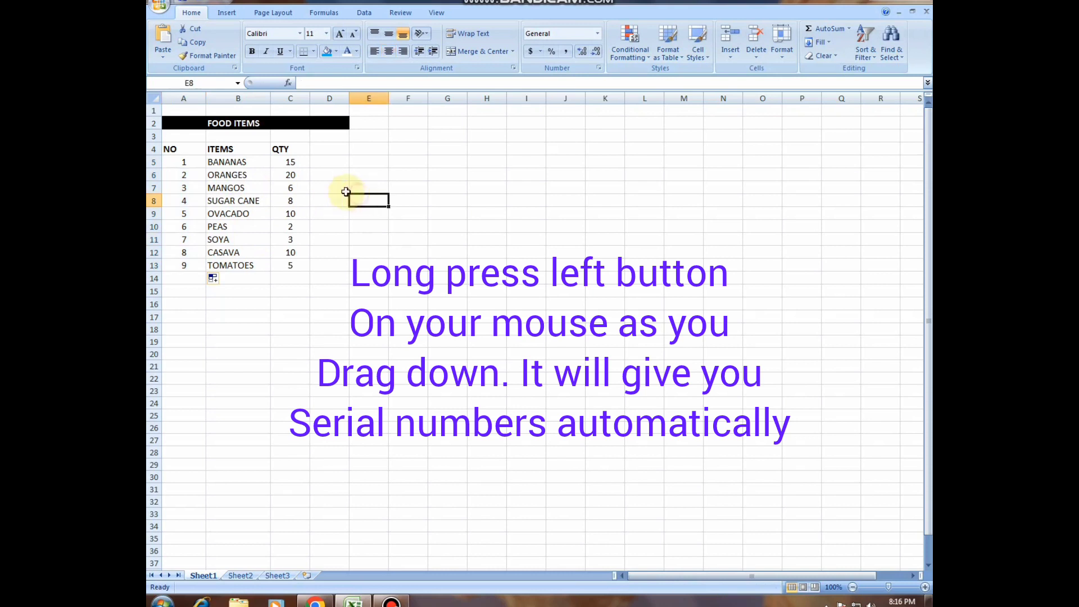